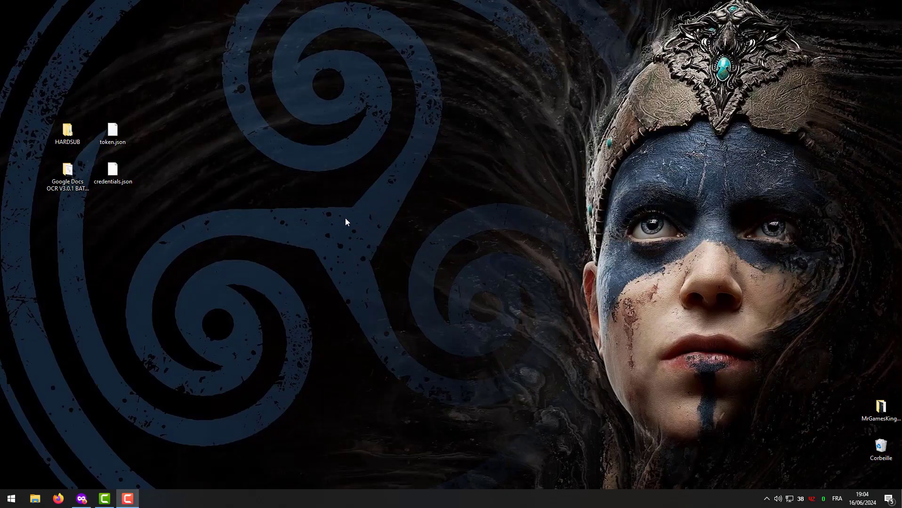
Open README_BATCH_EN from the Support > README subfolder of the desktop folder Google Docs OCR V3.0.1 BATCH HARDSUB TO SRT.
{"action": "left_click", "coordinate": [82, 498]}
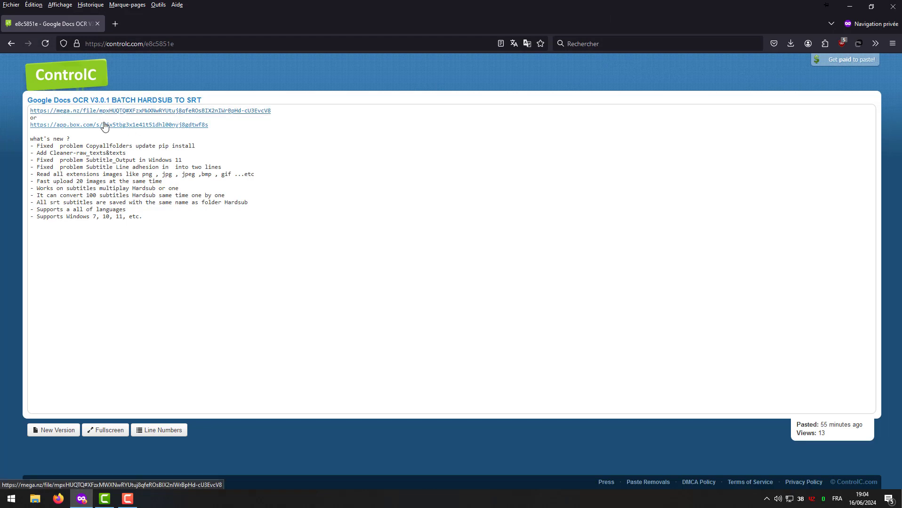
{"action": "left_click", "coordinate": [845, 4]}
{"action": "left_click", "coordinate": [58, 171]}
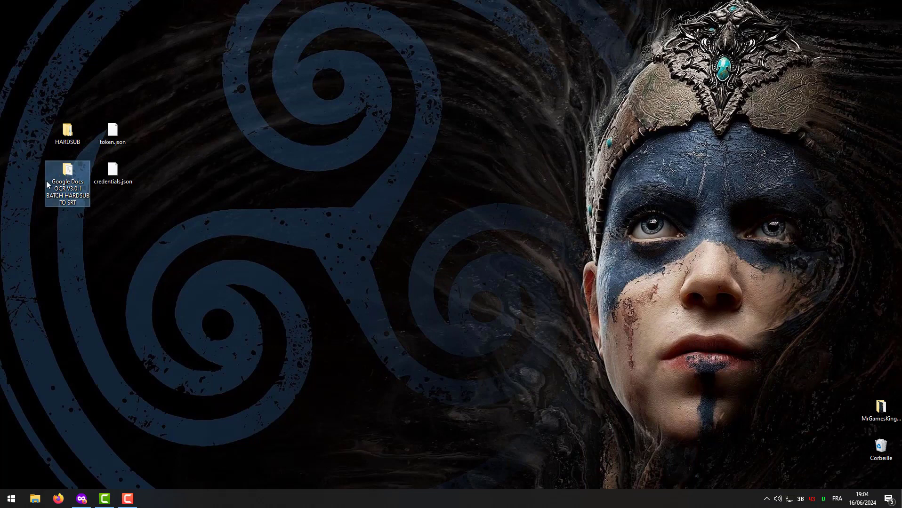
{"action": "double_click", "coordinate": [70, 176]}
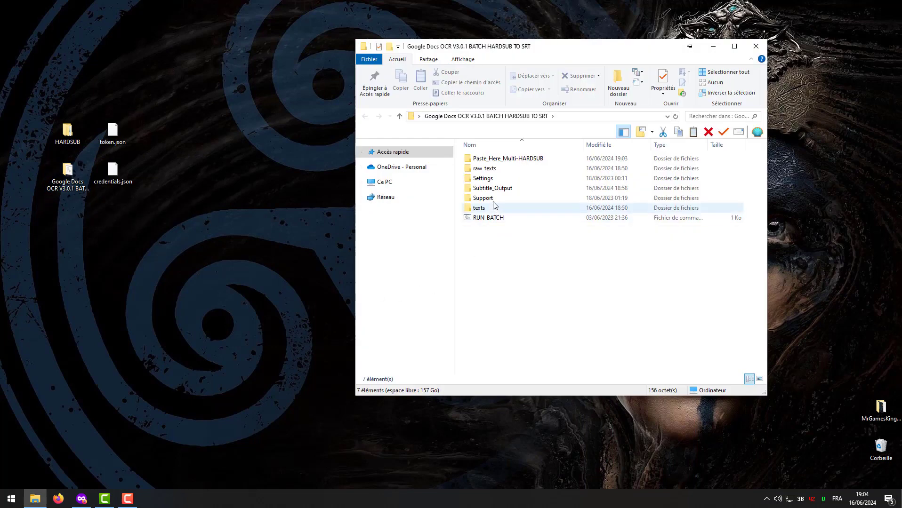
{"action": "double_click", "coordinate": [485, 198]}
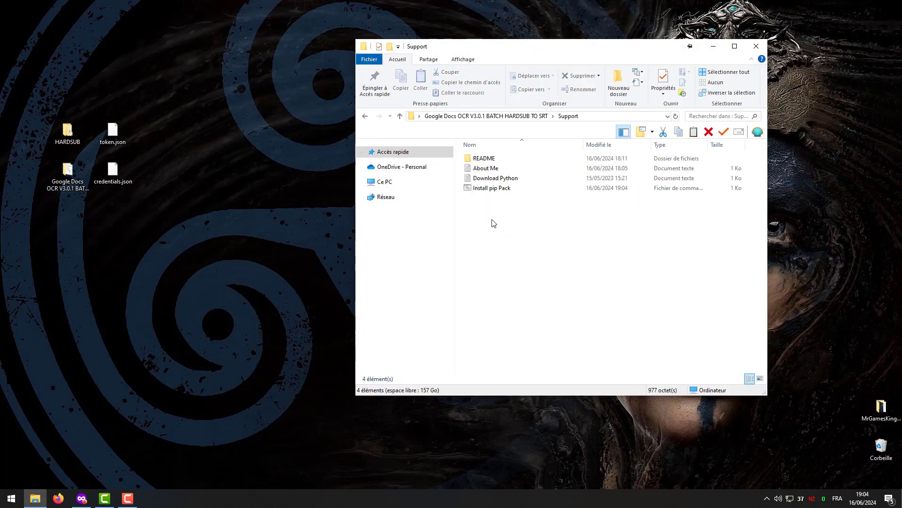
{"action": "double_click", "coordinate": [484, 159]}
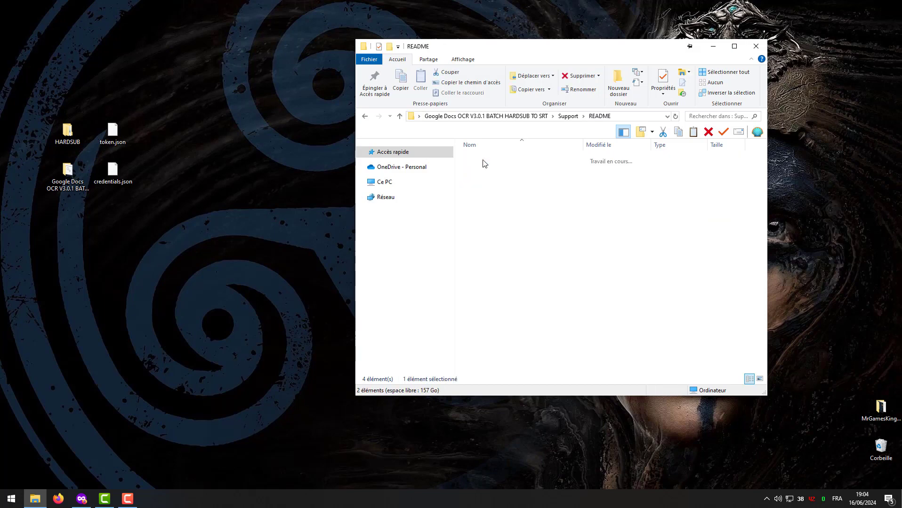
{"action": "double_click", "coordinate": [515, 169]}
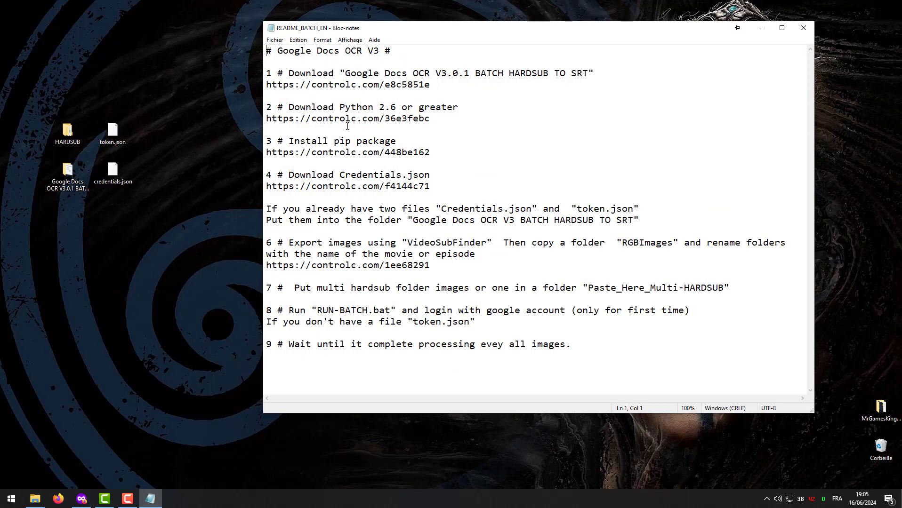
Review README item 1 and check the matching Google Docs OCR V3.0.1 download page in Firefox.
{"action": "left_click_drag", "start_coordinate": [290, 73], "coordinate": [566, 73]}
{"action": "left_click", "coordinate": [82, 498]}
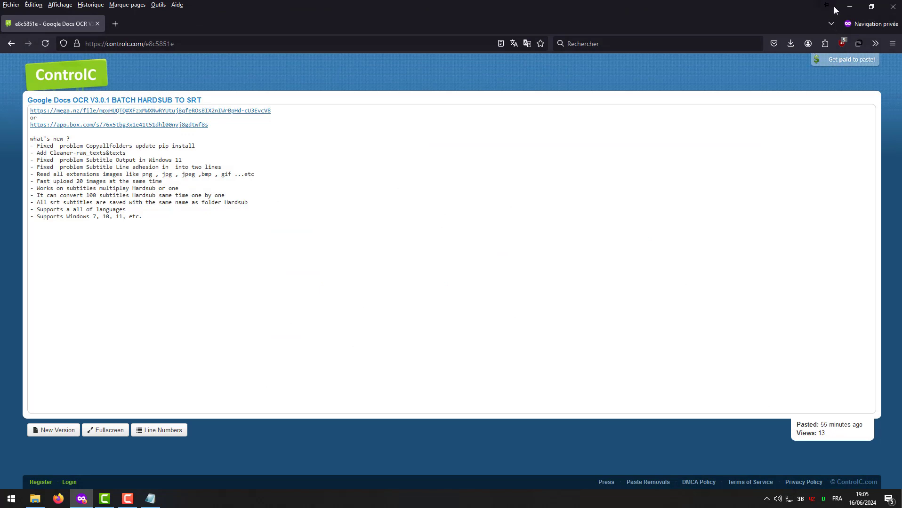
{"action": "left_click", "coordinate": [849, 6]}
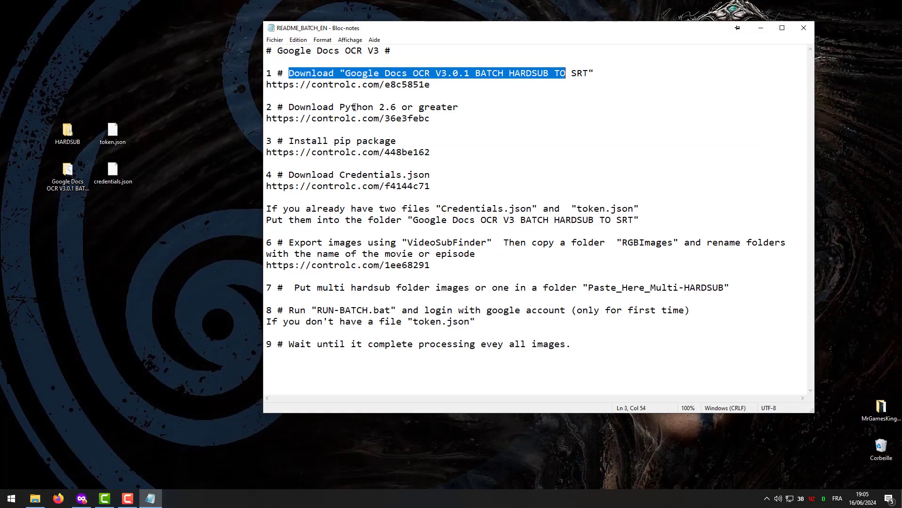
Examine the Python download links in the Download Python text file of the Support folder and close the file.
{"action": "left_click_drag", "start_coordinate": [385, 118], "coordinate": [379, 118]}
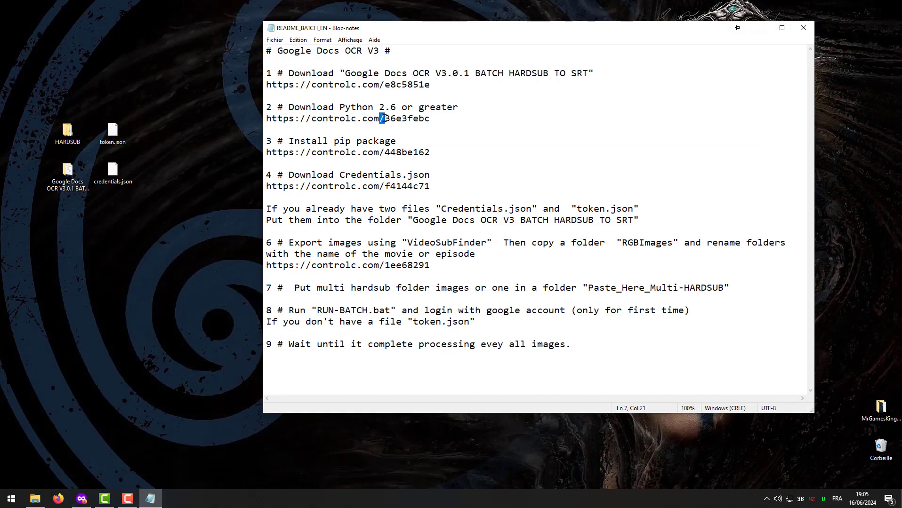
{"action": "left_click_drag", "start_coordinate": [437, 118], "coordinate": [267, 119]}
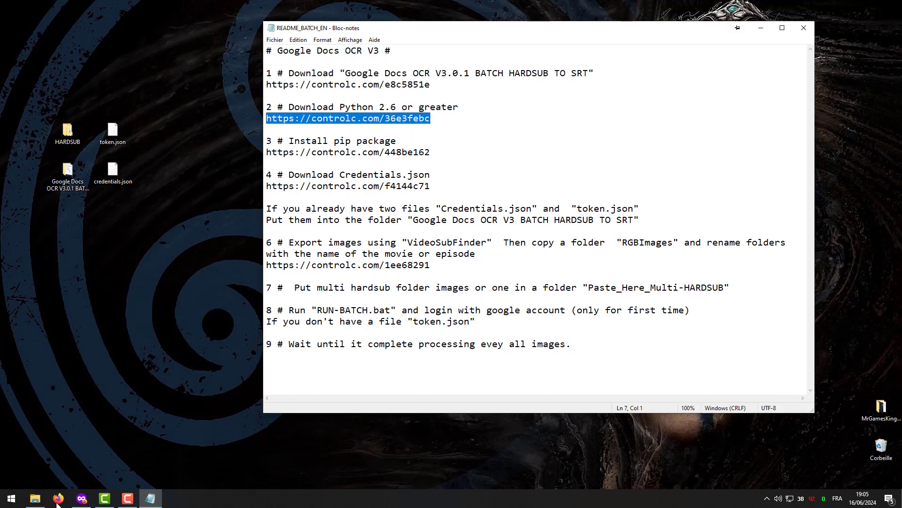
{"action": "left_click", "coordinate": [35, 499]}
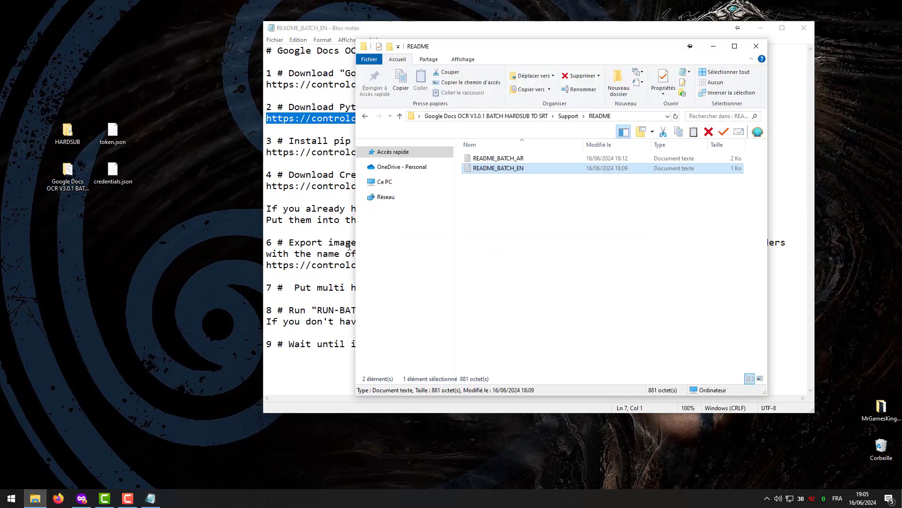
{"action": "left_click", "coordinate": [567, 117]}
{"action": "left_click_drag", "start_coordinate": [609, 48], "coordinate": [404, 52]}
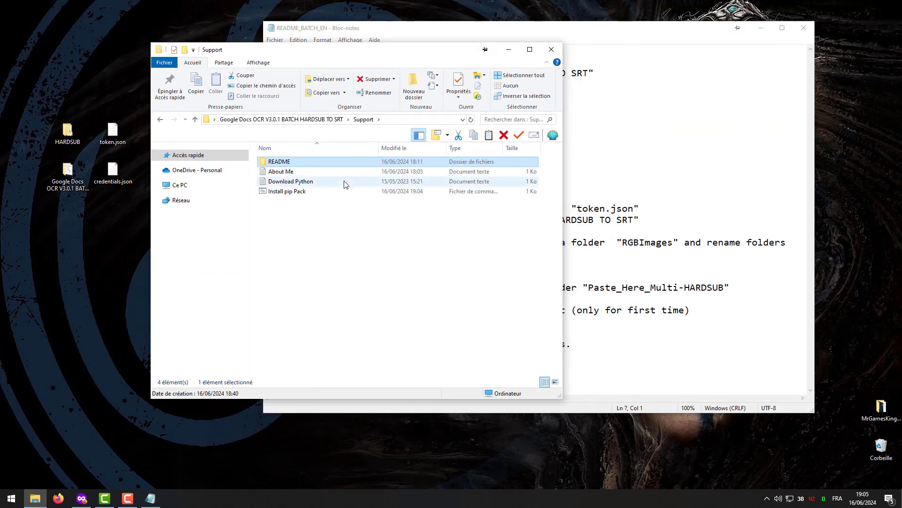
{"action": "double_click", "coordinate": [310, 183]}
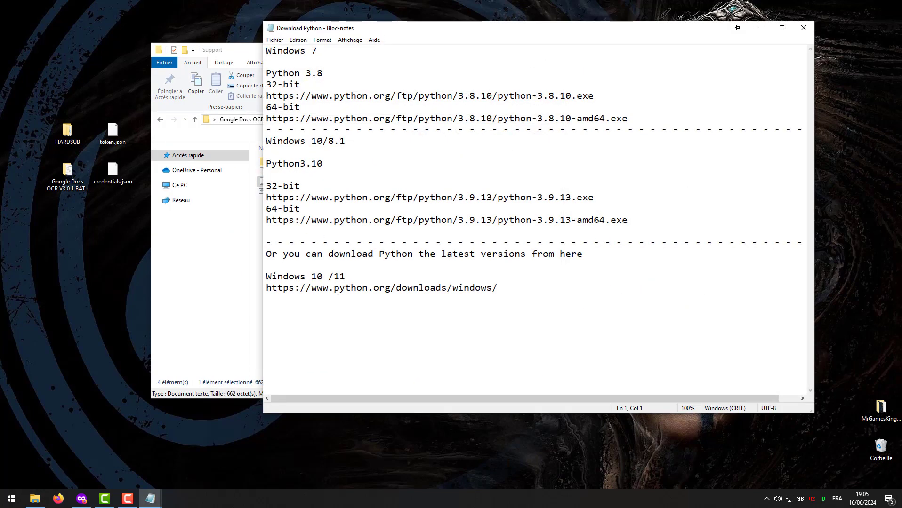
{"action": "left_click", "coordinate": [803, 28]}
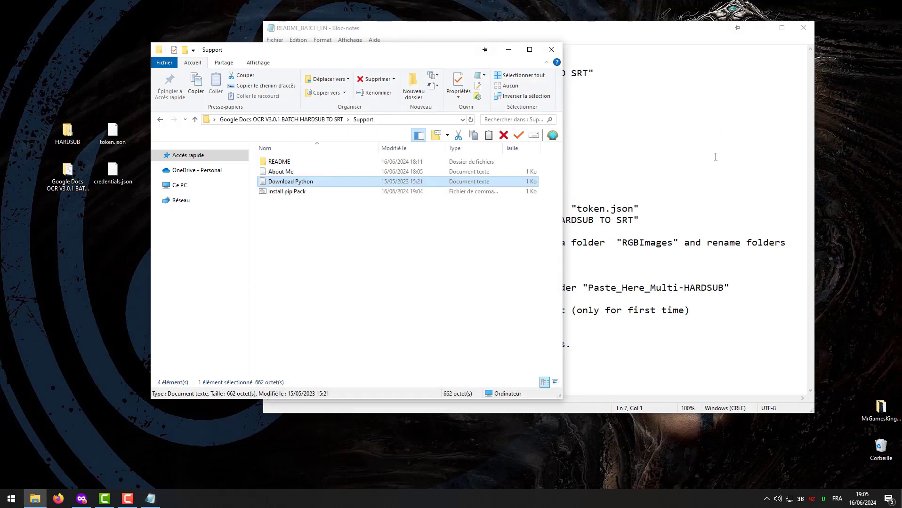
{"action": "left_click", "coordinate": [431, 158]}
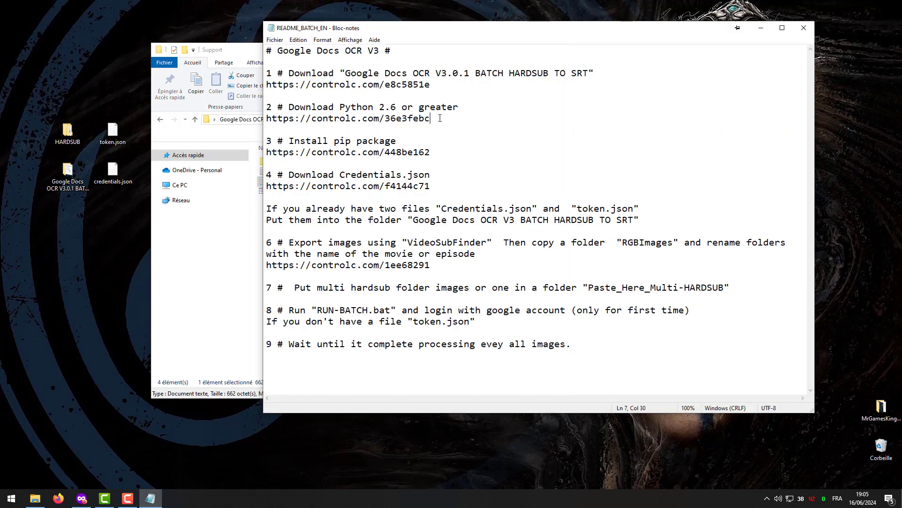
{"action": "left_click_drag", "start_coordinate": [432, 118], "coordinate": [266, 118]}
{"action": "key", "text": "ctrl+c"}
{"action": "left_click", "coordinate": [81, 497]}
{"action": "left_click", "coordinate": [113, 25]}
{"action": "key", "text": "ctrl+v"}
{"action": "key", "text": "Return"}
{"action": "left_click", "coordinate": [96, 24]}
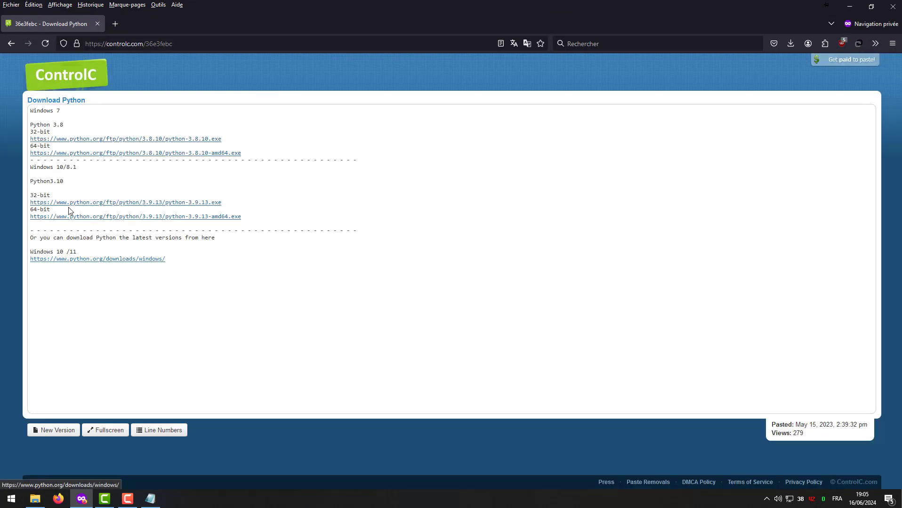
{"action": "left_click", "coordinate": [841, 5]}
{"action": "left_click_drag", "start_coordinate": [289, 141], "coordinate": [262, 152]}
{"action": "key", "text": "ctrl+c"}
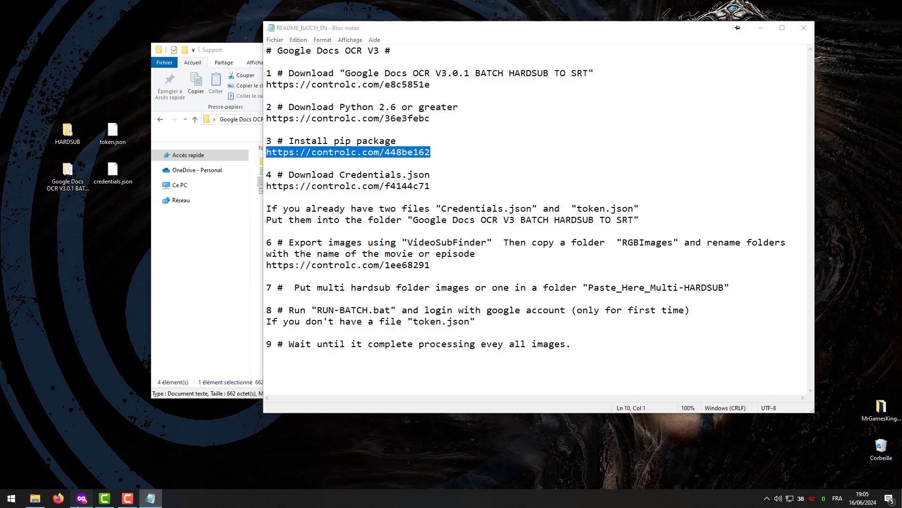
{"action": "left_click", "coordinate": [81, 499]}
{"action": "left_click", "coordinate": [108, 24]}
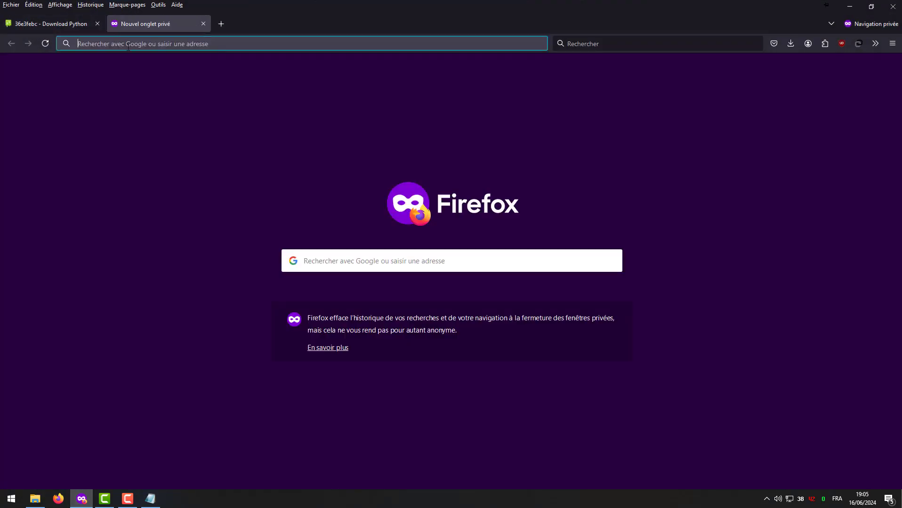
{"action": "key", "text": "ctrl+v"}
{"action": "key", "text": "Return"}
{"action": "left_click", "coordinate": [98, 24]}
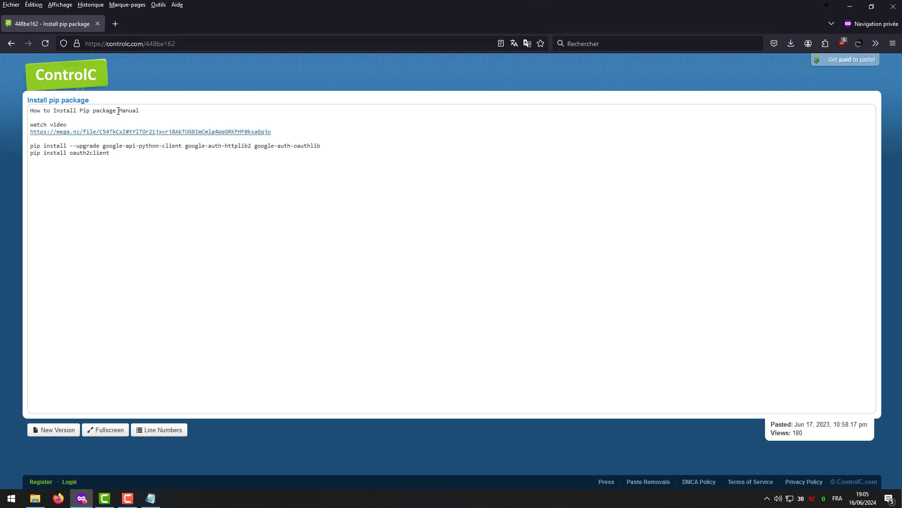
Review the manual pip installation instructions, including the video link and the pip install commands.
{"action": "left_click_drag", "start_coordinate": [128, 111], "coordinate": [141, 112]}
{"action": "left_click_drag", "start_coordinate": [32, 125], "coordinate": [69, 125]}
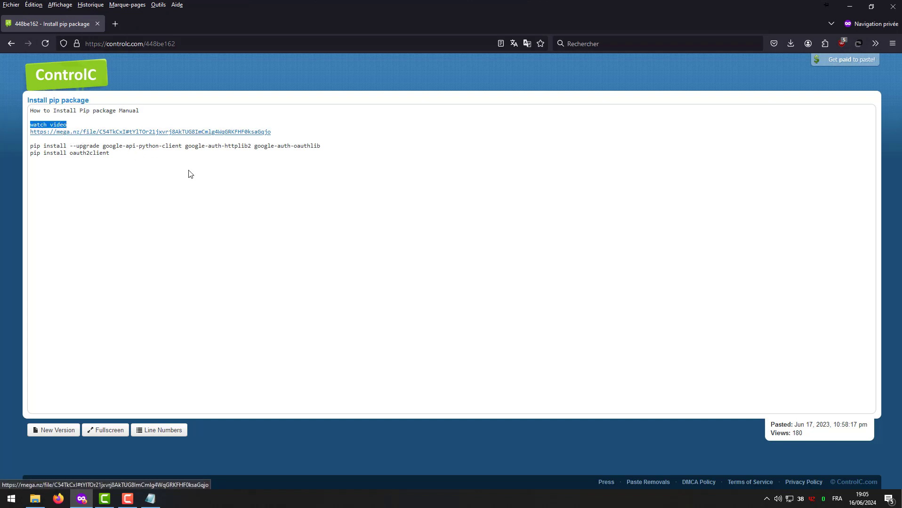
{"action": "left_click_drag", "start_coordinate": [111, 154], "coordinate": [22, 147]}
{"action": "left_click", "coordinate": [127, 185]}
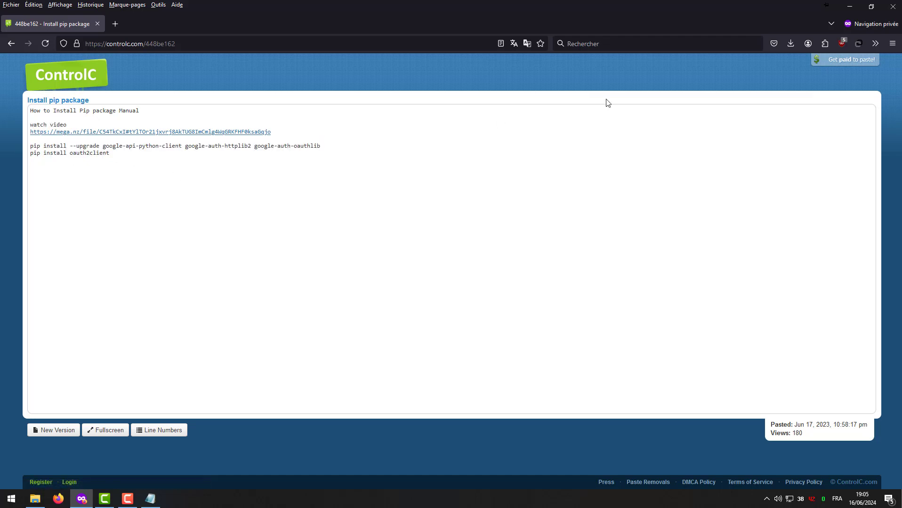
{"action": "left_click", "coordinate": [850, 5]}
Run Install pip Pack from the Support folder and close the command window once the packages are installed.
{"action": "left_click", "coordinate": [224, 245]}
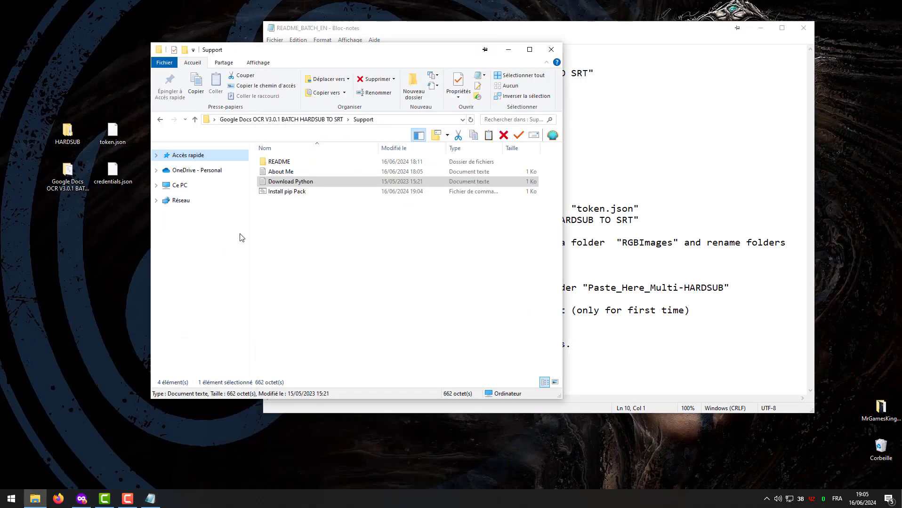
{"action": "double_click", "coordinate": [284, 193]}
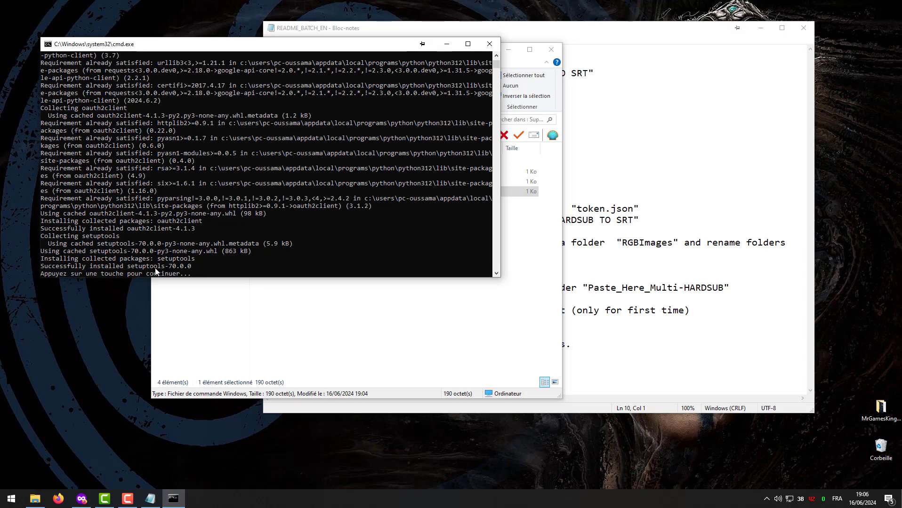
{"action": "left_click", "coordinate": [489, 44]}
{"action": "left_click", "coordinate": [650, 220]}
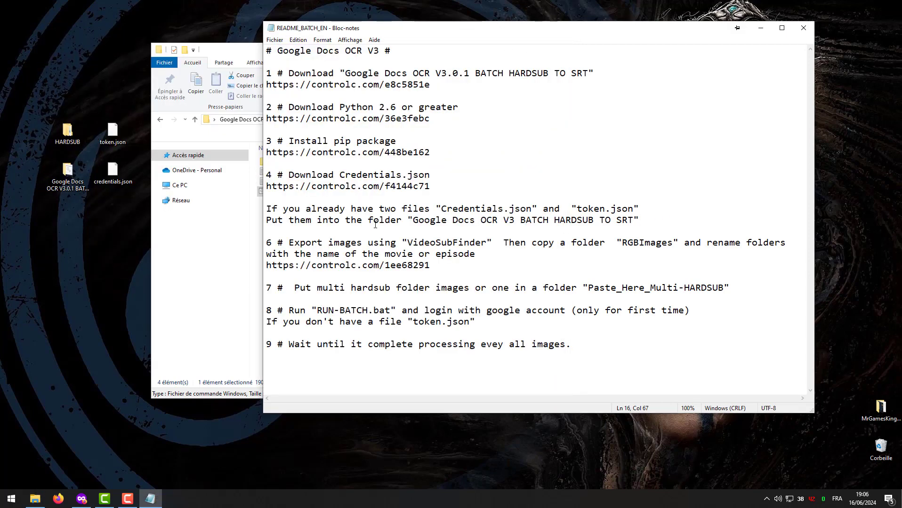
{"action": "left_click_drag", "start_coordinate": [288, 174], "coordinate": [266, 187]}
{"action": "left_click", "coordinate": [393, 187]}
{"action": "left_click", "coordinate": [82, 499]}
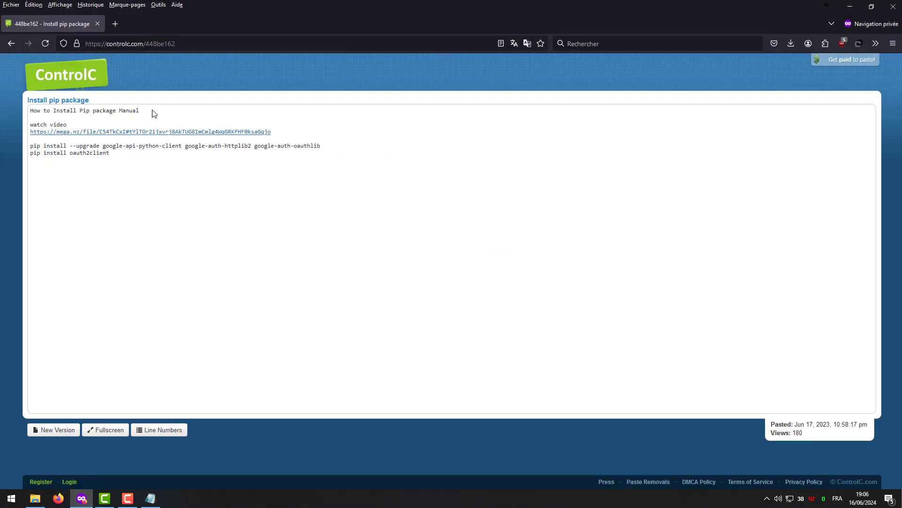
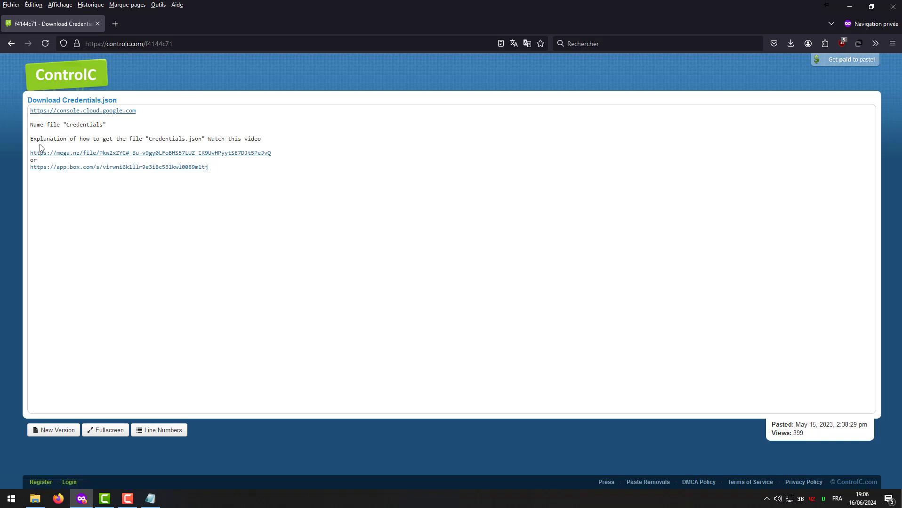
{"action": "left_click_drag", "start_coordinate": [150, 139], "coordinate": [262, 141]}
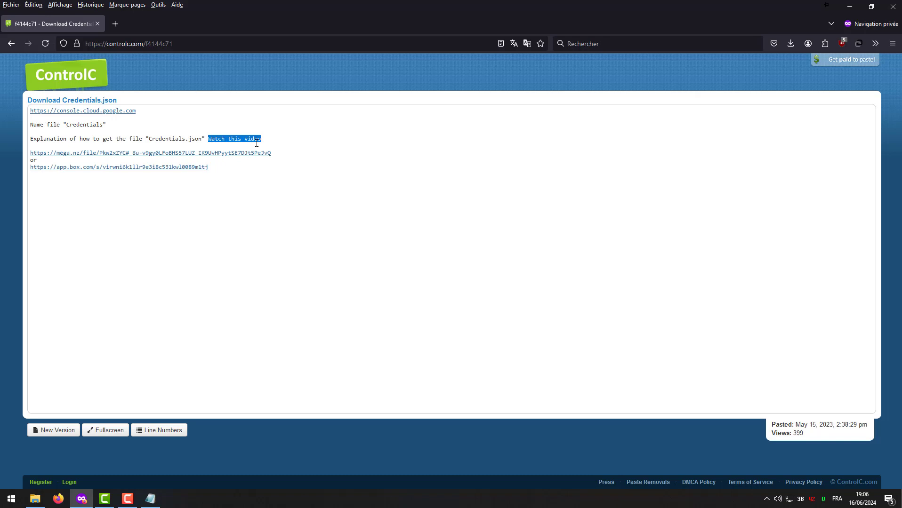
{"action": "left_click", "coordinate": [849, 7]}
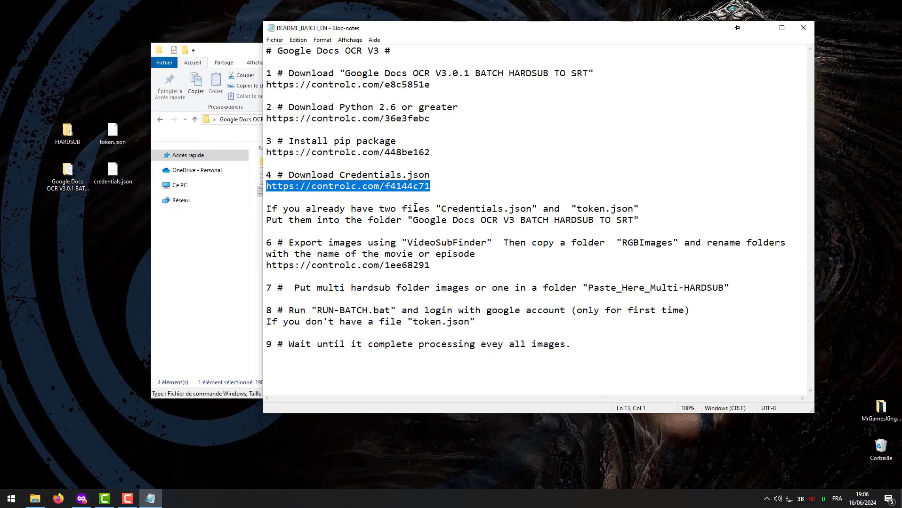
Move token.json and credentials.json from the desktop into the Google Docs OCR V3.0.1 BATCH HARDSUB TO SRT folder, as the README instructs.
{"action": "left_click_drag", "start_coordinate": [444, 207], "coordinate": [627, 209]}
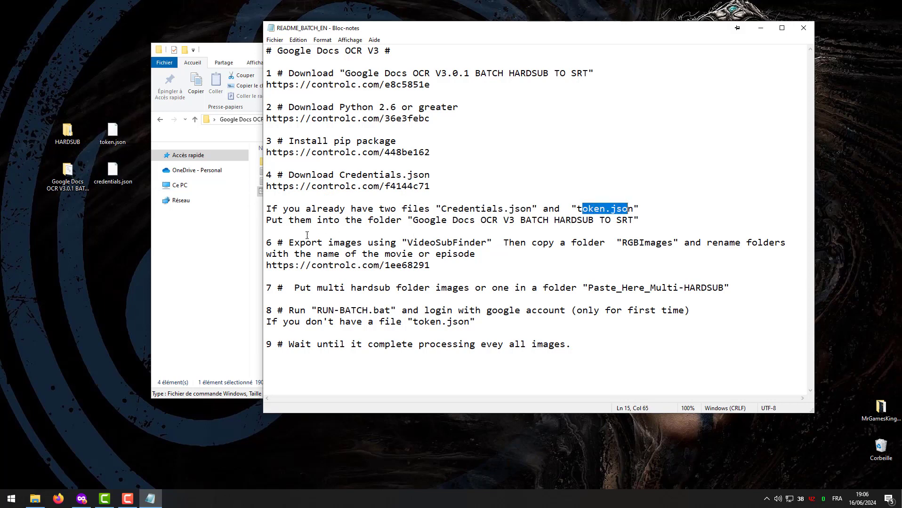
{"action": "left_click_drag", "start_coordinate": [266, 220], "coordinate": [289, 220]}
{"action": "left_click_drag", "start_coordinate": [396, 221], "coordinate": [368, 221]}
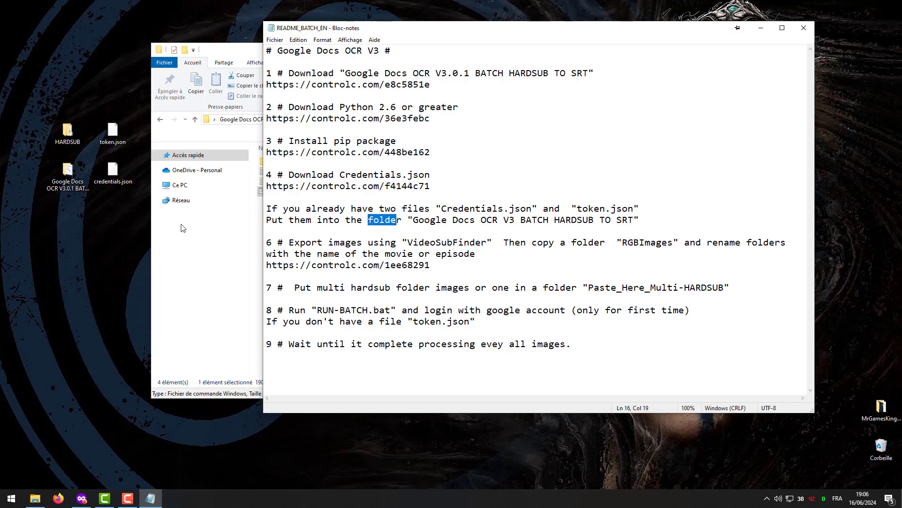
{"action": "left_click_drag", "start_coordinate": [141, 214], "coordinate": [78, 174]}
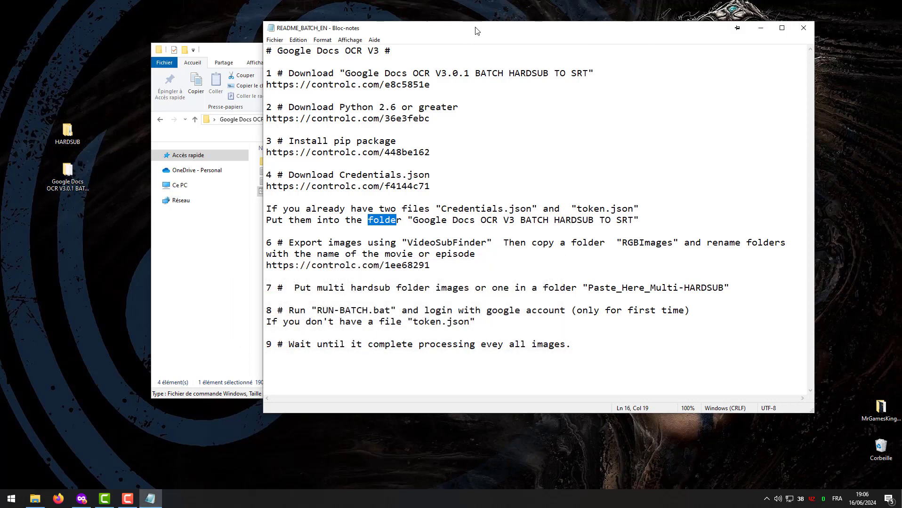
{"action": "left_click", "coordinate": [229, 260]}
{"action": "key", "text": "alt+Tab"}
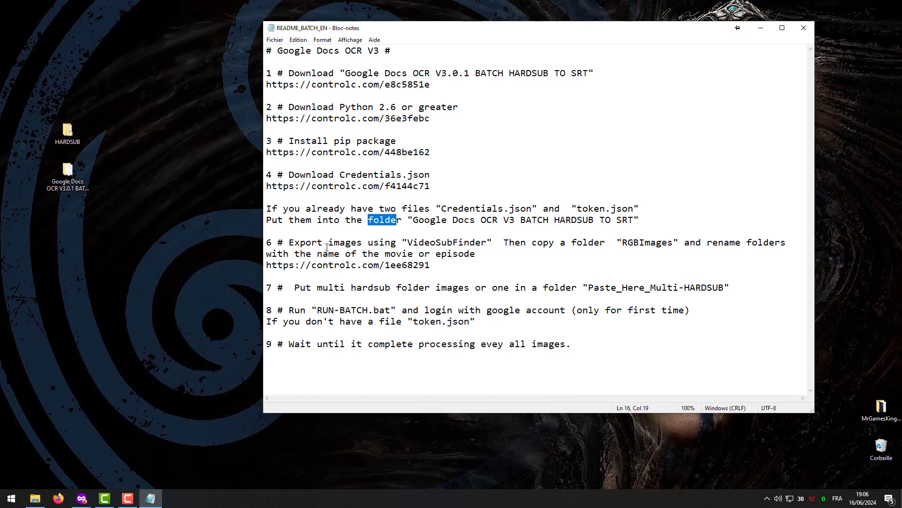
{"action": "left_click_drag", "start_coordinate": [407, 243], "coordinate": [487, 242]}
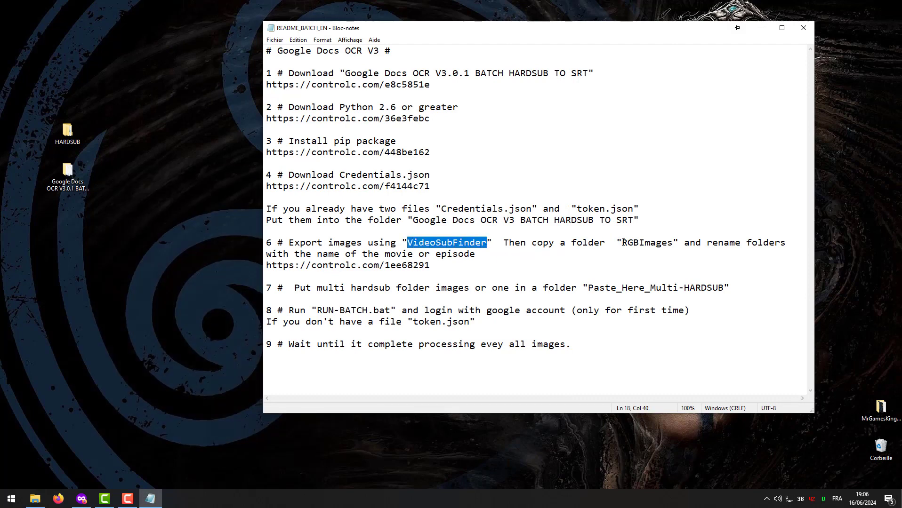
{"action": "left_click_drag", "start_coordinate": [622, 242], "coordinate": [684, 243]}
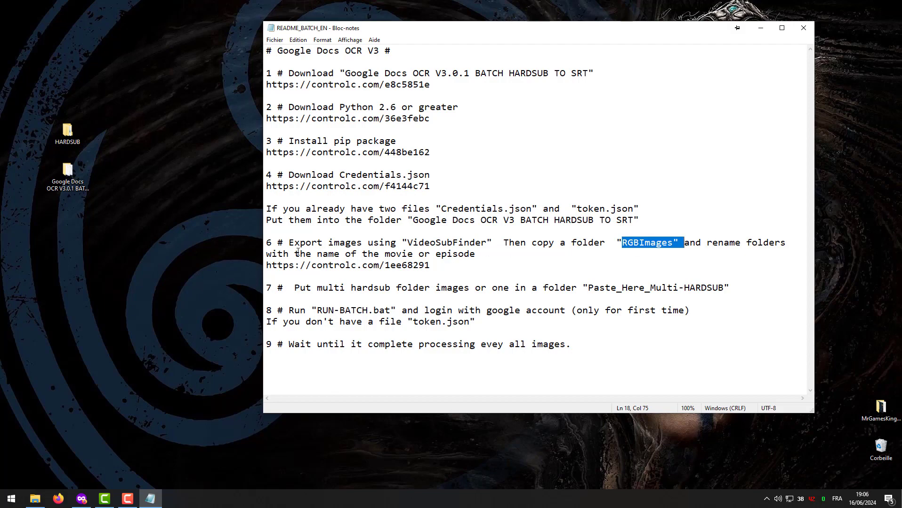
{"action": "left_click_drag", "start_coordinate": [434, 265], "coordinate": [267, 267]}
{"action": "key", "text": "ctrl+c"}
{"action": "left_click", "coordinate": [81, 499]}
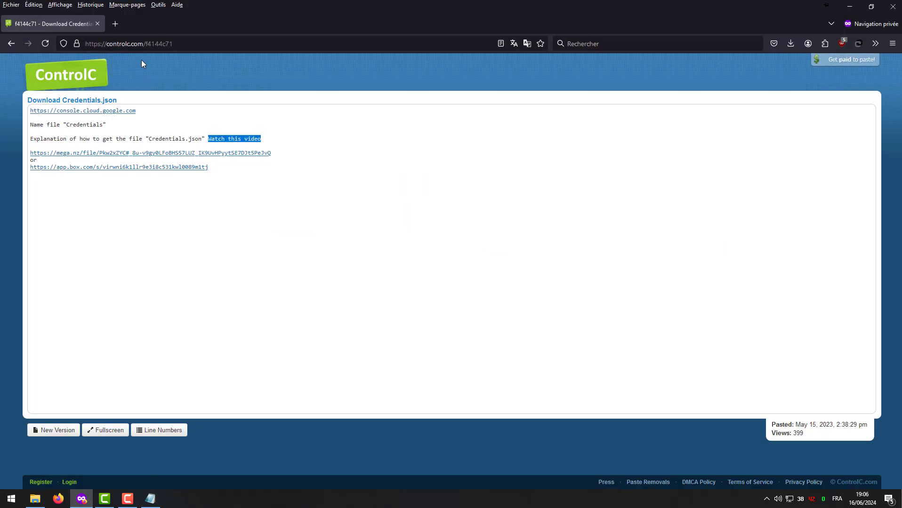
{"action": "left_click", "coordinate": [121, 19]}
{"action": "key", "text": "ctrl+v"}
{"action": "key", "text": "Return"}
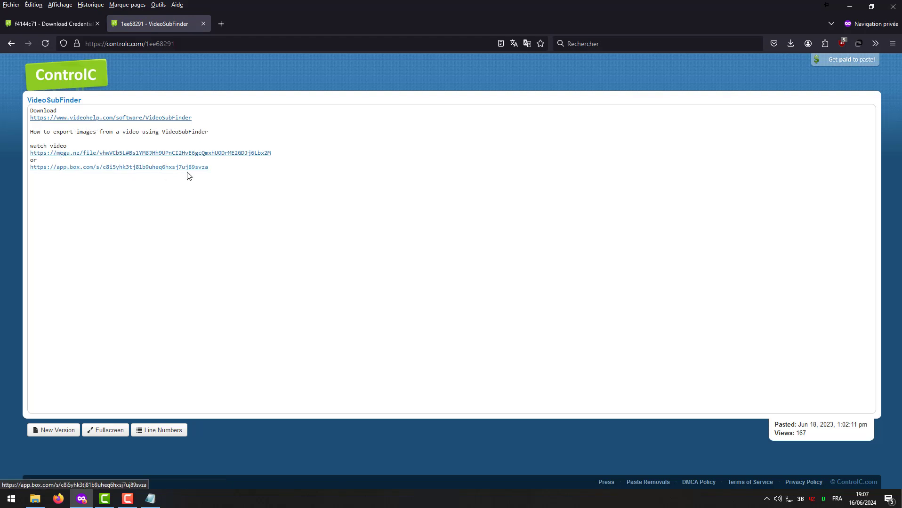
{"action": "left_click", "coordinate": [849, 7]}
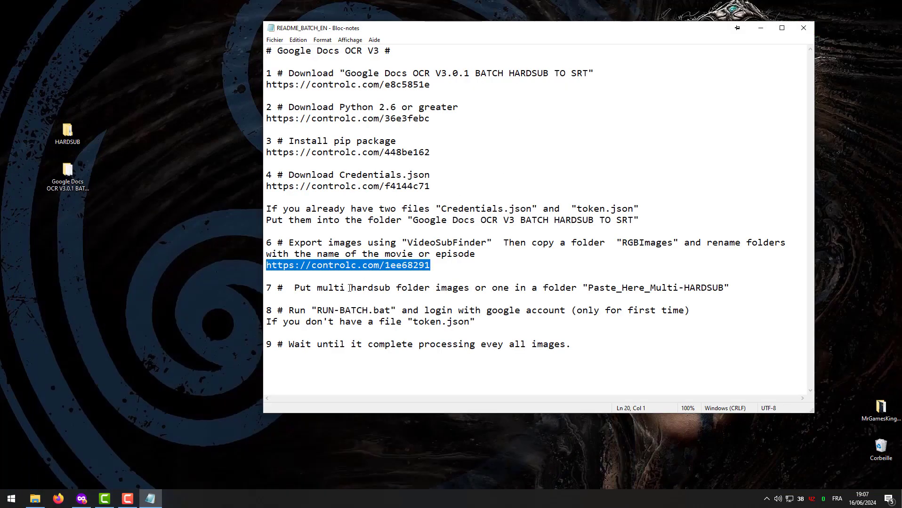
Review README step 7 on putting the hardsub image folders into Paste_Here_Multi-HARDSUB.
{"action": "left_click", "coordinate": [319, 288]}
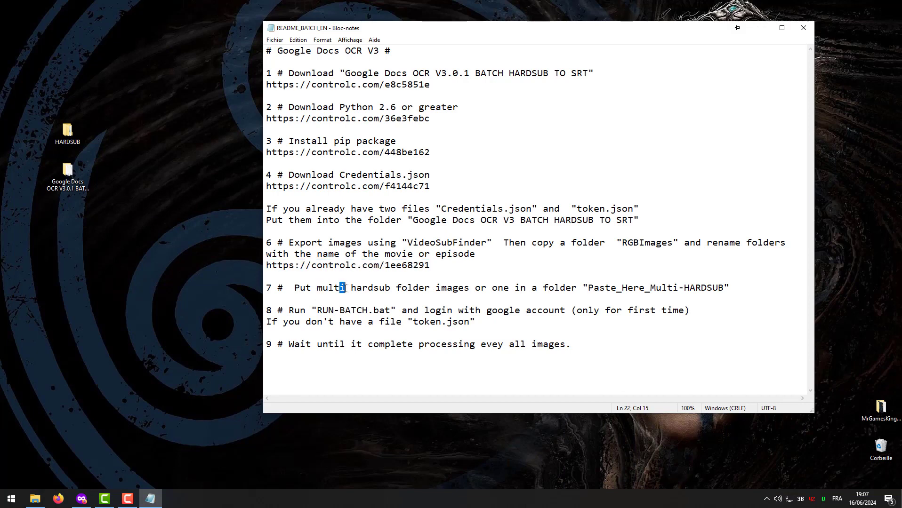
{"action": "left_click_drag", "start_coordinate": [350, 288], "coordinate": [390, 288]}
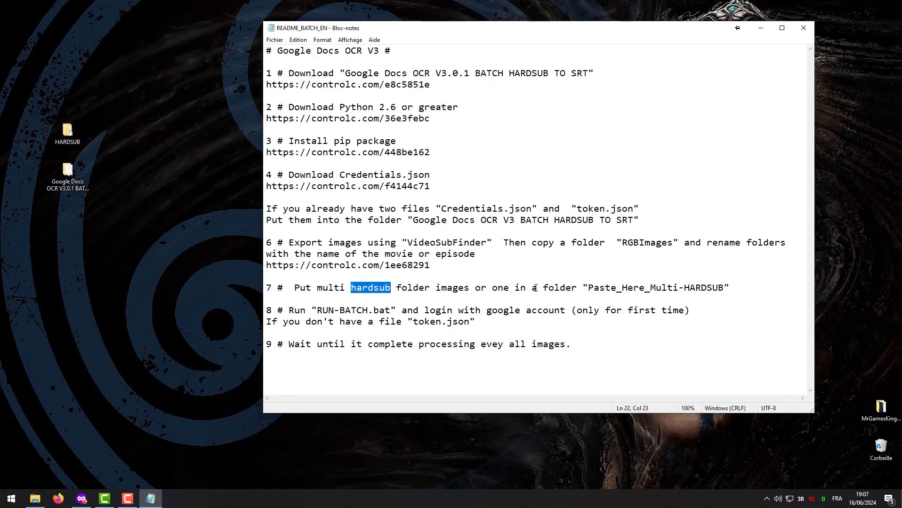
{"action": "left_click_drag", "start_coordinate": [588, 288], "coordinate": [723, 288]}
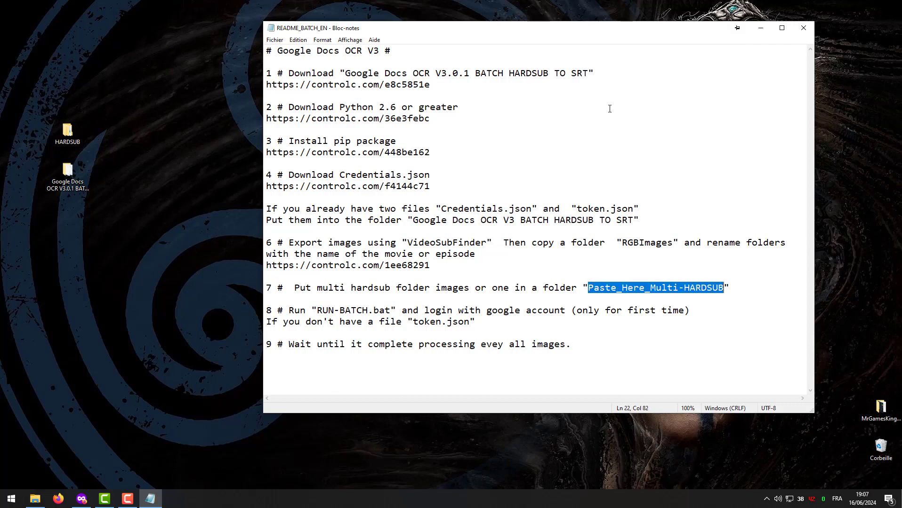
Move all the movie folders from the desktop's HARDSUB folder into Paste_Here_Multi-HARDSUB inside the Google Docs OCR V3.0.1 folder.
{"action": "left_click_drag", "start_coordinate": [614, 28], "coordinate": [674, 29]}
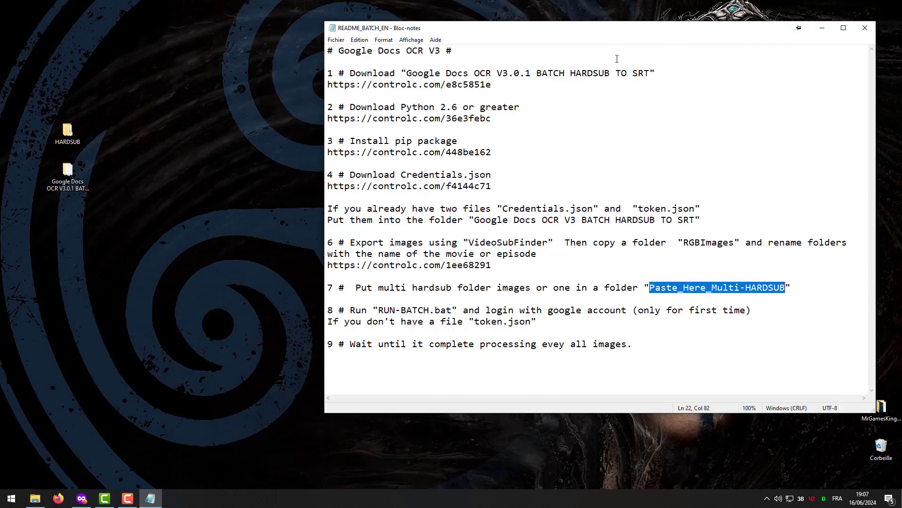
{"action": "double_click", "coordinate": [75, 133]}
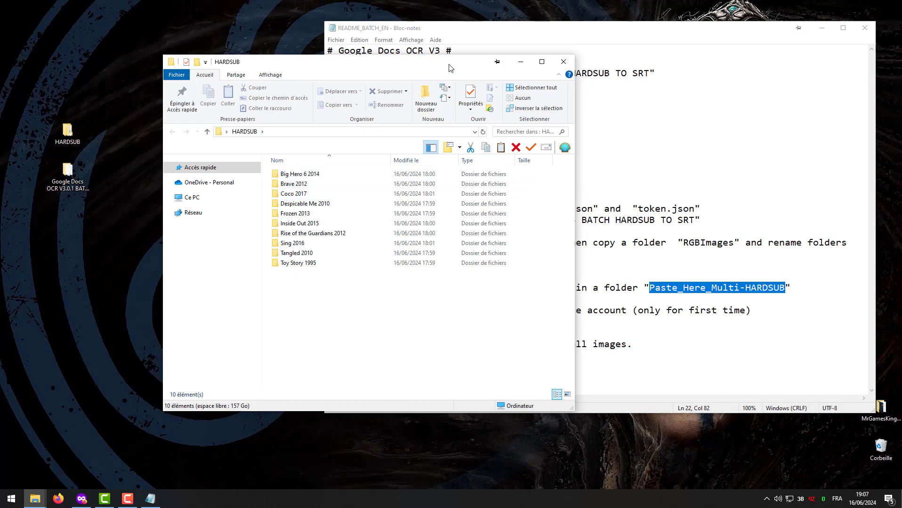
{"action": "left_click_drag", "start_coordinate": [449, 63], "coordinate": [704, 53]}
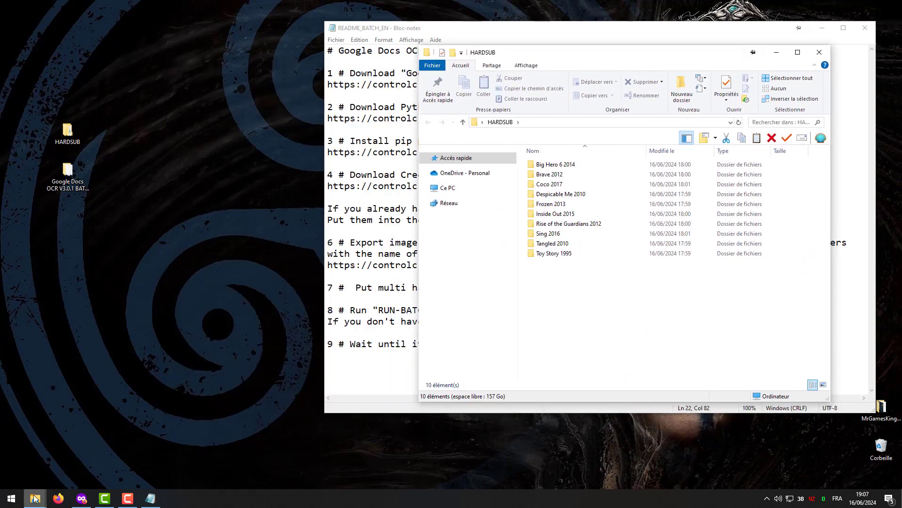
{"action": "mouse_move", "coordinate": [36, 499]}
{"action": "left_click", "coordinate": [39, 463]}
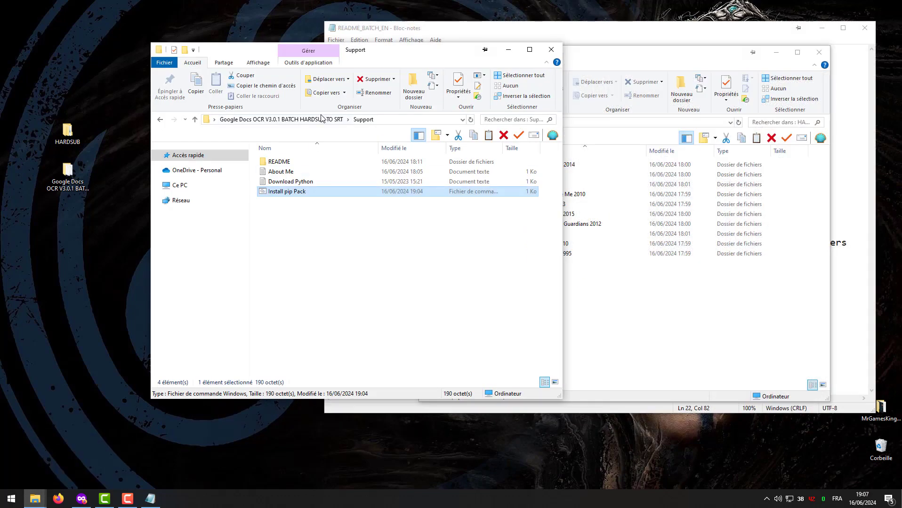
{"action": "left_click", "coordinate": [323, 119]}
{"action": "left_click_drag", "start_coordinate": [427, 61], "coordinate": [311, 60]}
{"action": "double_click", "coordinate": [263, 149]}
{"action": "left_click", "coordinate": [586, 310]}
{"action": "left_click_drag", "start_coordinate": [615, 297], "coordinate": [216, 250]}
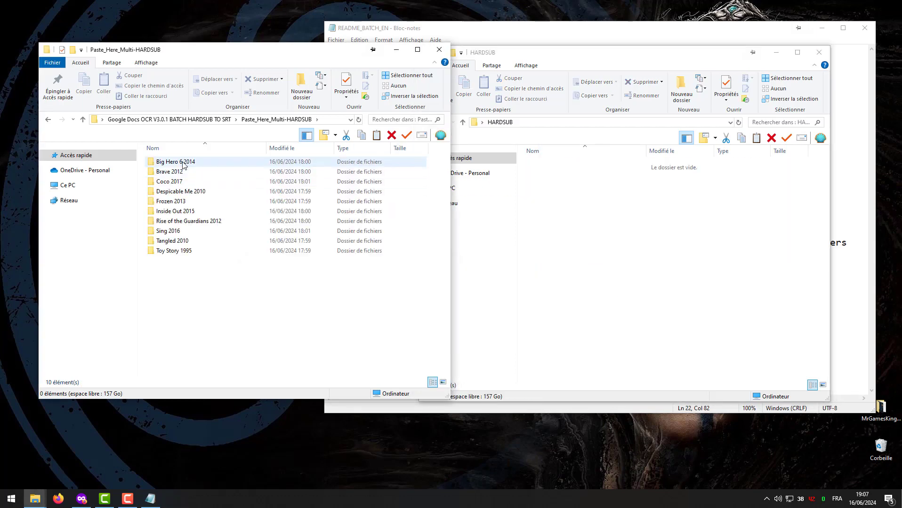
Inspect a subtitle image from the Big Hero 6 2014 folder, return to Paste_Here_Multi-HARDSUB and close the emptied HARDSUB window.
{"action": "double_click", "coordinate": [183, 165]}
{"action": "double_click", "coordinate": [166, 199]}
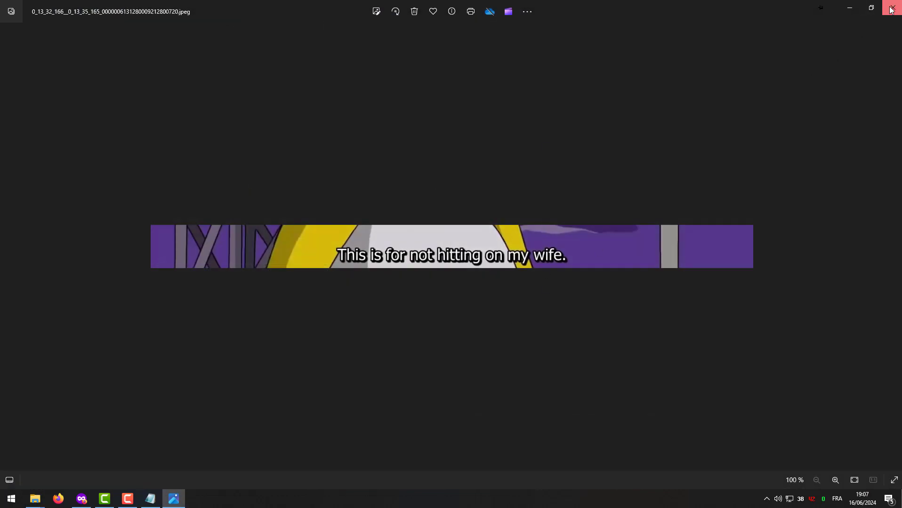
{"action": "left_click", "coordinate": [892, 8]}
{"action": "left_click", "coordinate": [155, 120]}
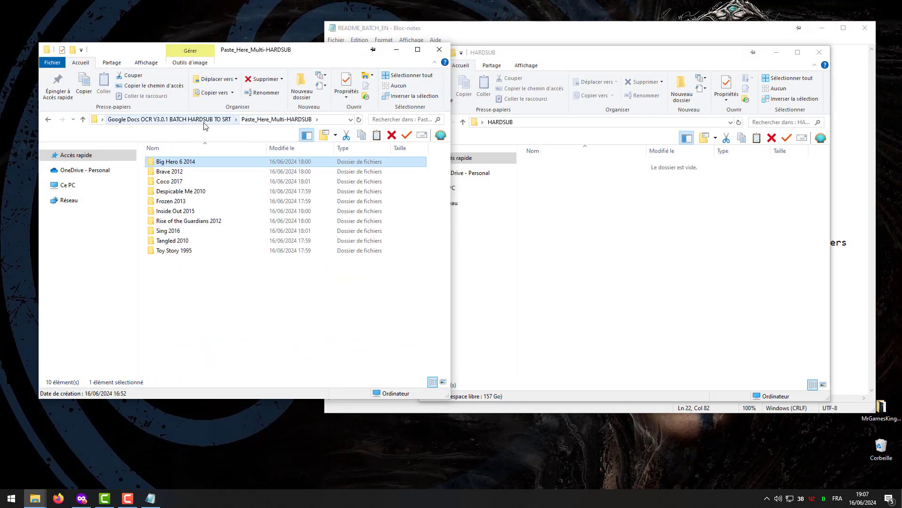
{"action": "left_click", "coordinate": [637, 216]}
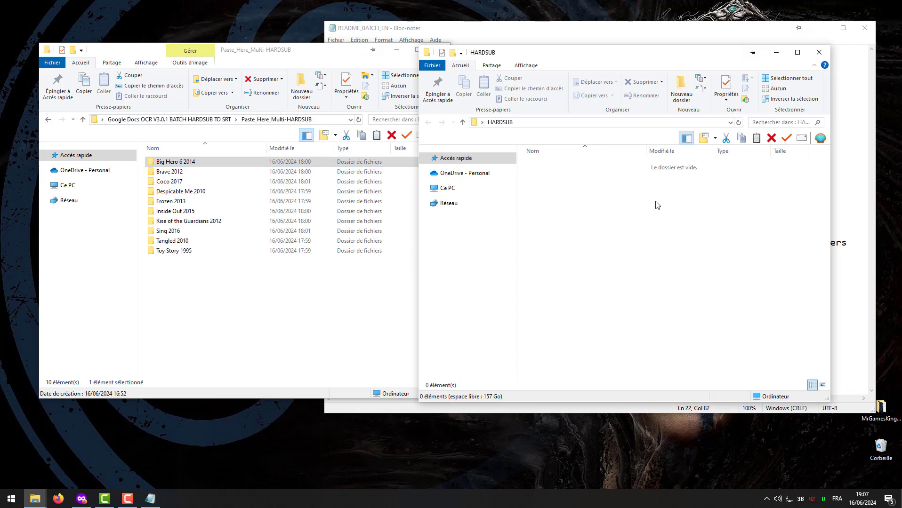
{"action": "left_click", "coordinate": [818, 52]}
Review README step 8 on RUN-BATCH.bat and the first-time Google login, and check the main OCR folder for token.json.
{"action": "left_click", "coordinate": [600, 159]}
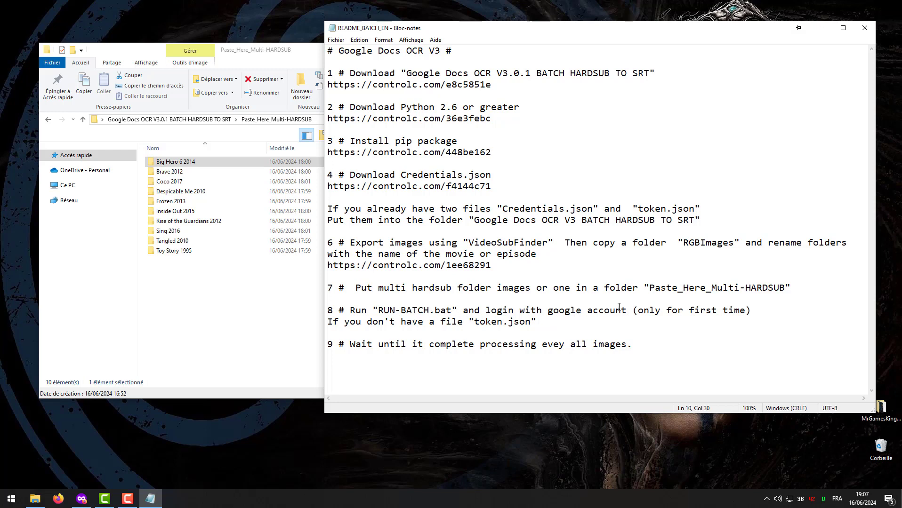
{"action": "left_click_drag", "start_coordinate": [641, 309], "coordinate": [752, 311]}
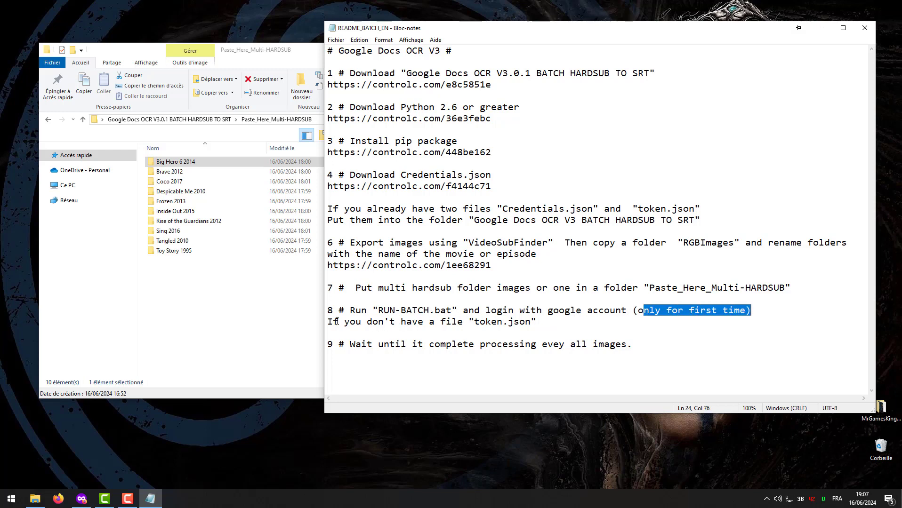
{"action": "left_click_drag", "start_coordinate": [334, 321], "coordinate": [527, 321]}
{"action": "left_click", "coordinate": [525, 321]}
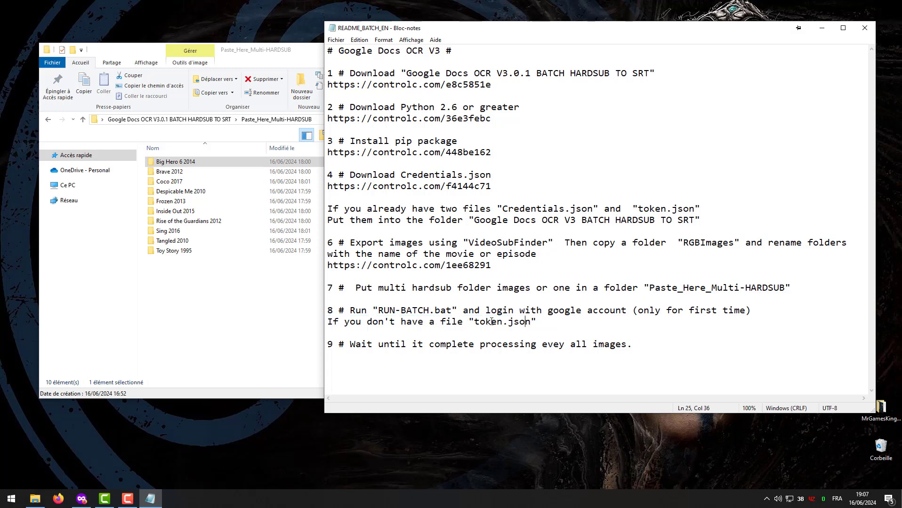
{"action": "left_click", "coordinate": [491, 322]}
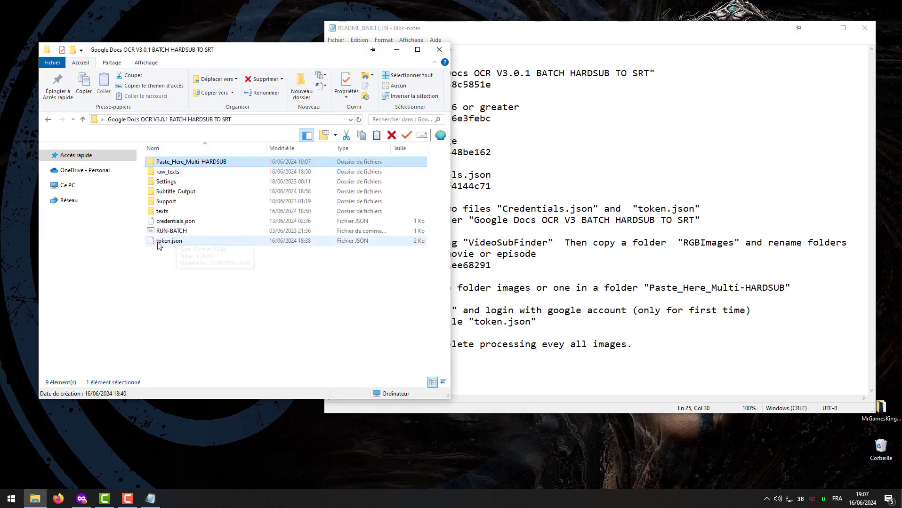
{"action": "left_click", "coordinate": [550, 298]}
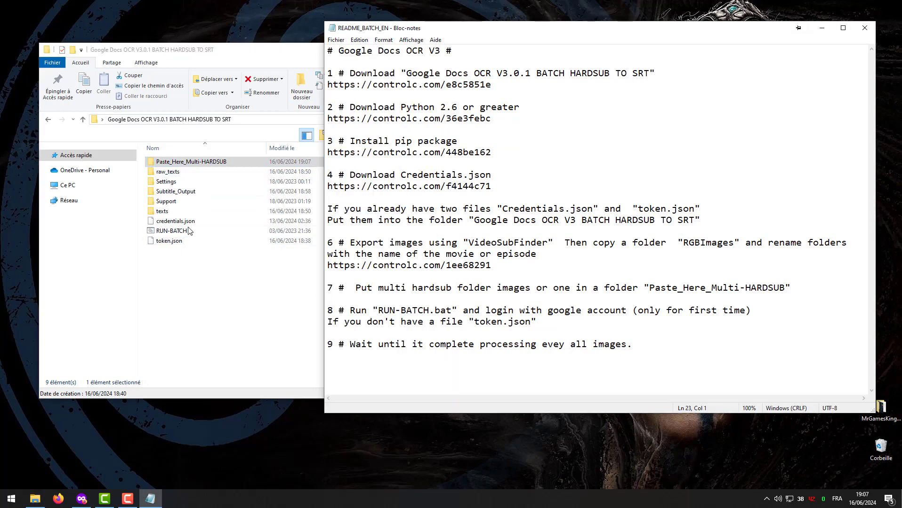
Run RUN-BATCH from the Google Docs OCR V3.0.1 folder and place its console window beside the folder window.
{"action": "left_click_drag", "start_coordinate": [600, 37], "coordinate": [644, 35]}
{"action": "double_click", "coordinate": [171, 230]}
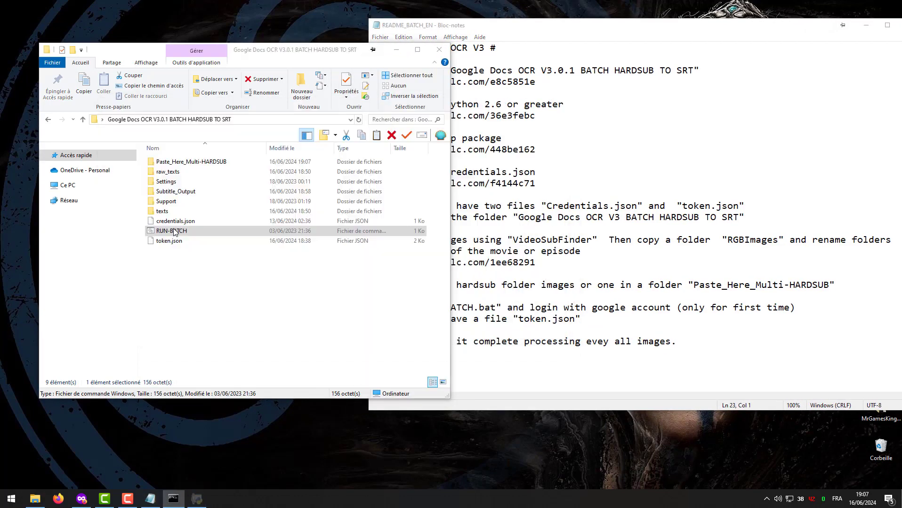
{"action": "left_click_drag", "start_coordinate": [275, 25], "coordinate": [615, 80]}
{"action": "left_click", "coordinate": [203, 312]}
{"action": "left_click_drag", "start_coordinate": [322, 50], "coordinate": [274, 32]}
{"action": "left_click_drag", "start_coordinate": [464, 75], "coordinate": [515, 48]}
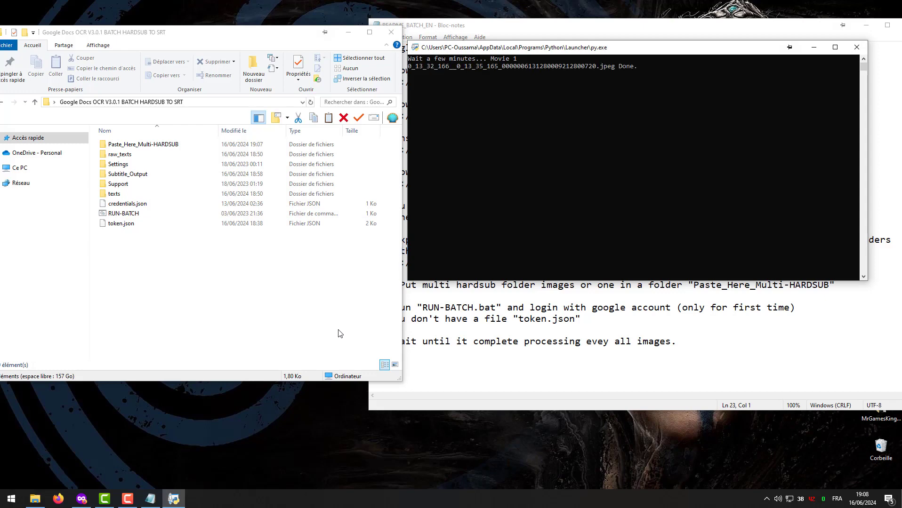
Review README step 9 about waiting for all images to be processed, and minimize the README.
{"action": "left_click", "coordinate": [683, 339]}
{"action": "left_click_drag", "start_coordinate": [683, 339], "coordinate": [381, 342]}
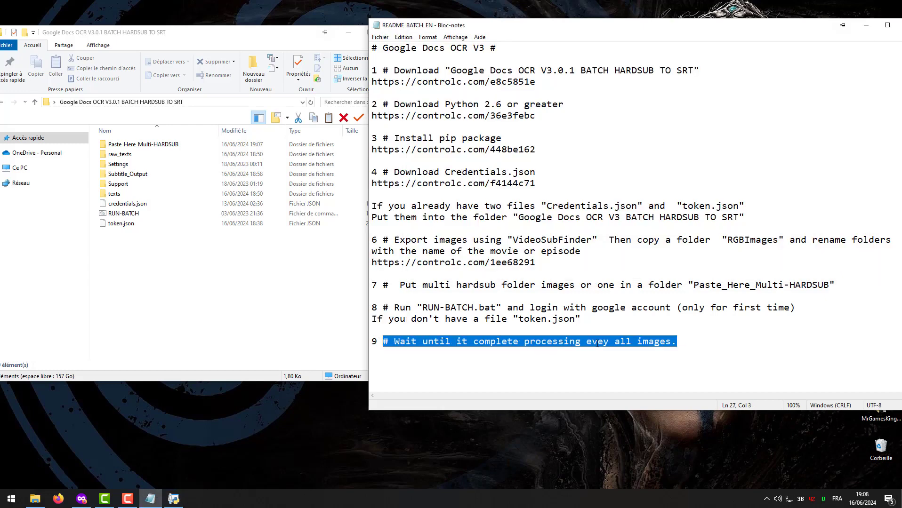
{"action": "left_click", "coordinate": [539, 294]}
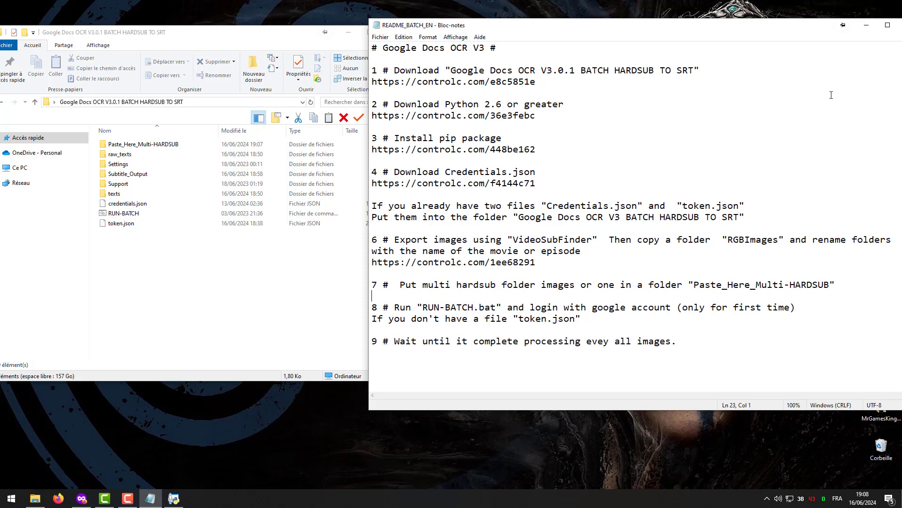
{"action": "left_click", "coordinate": [866, 25]}
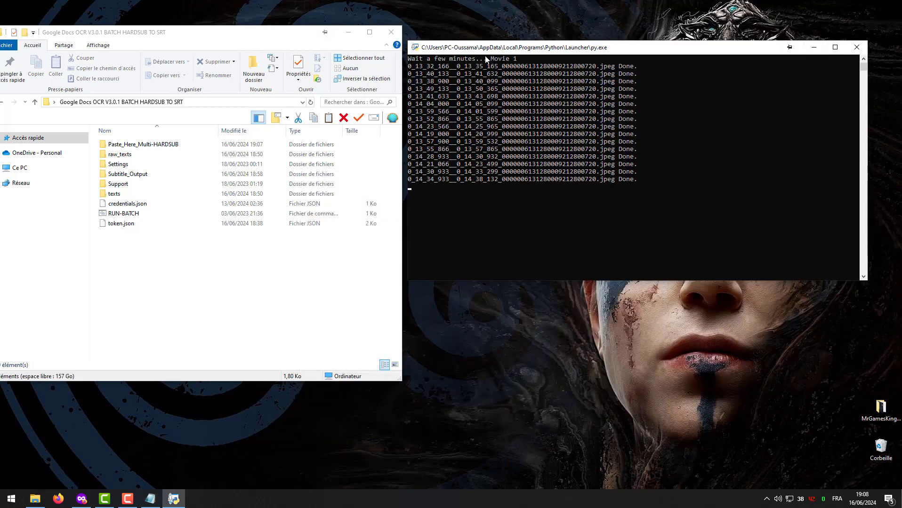
Arrange the OCR folder and console windows side by side, and open Subtitle_Output to follow the batch's SRT output.
{"action": "left_click_drag", "start_coordinate": [497, 48], "coordinate": [509, 35]}
{"action": "left_click_drag", "start_coordinate": [289, 36], "coordinate": [321, 29]}
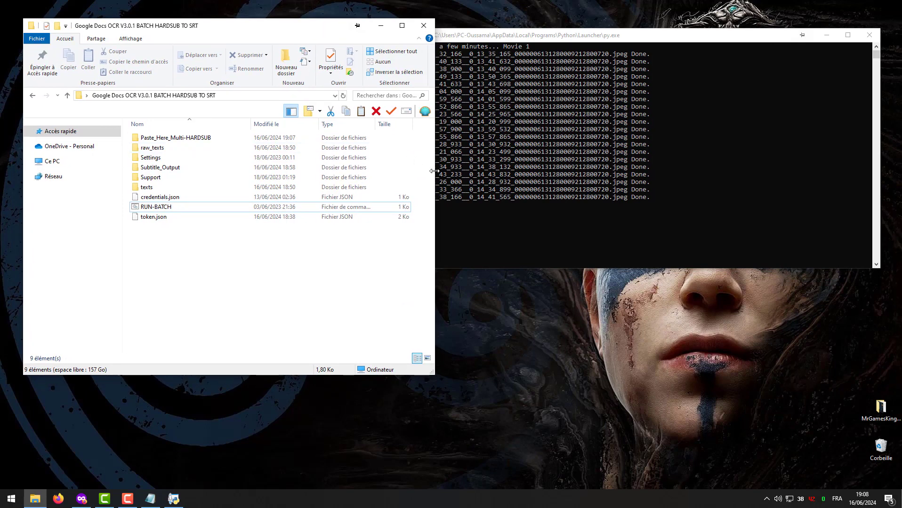
{"action": "left_click_drag", "start_coordinate": [432, 171], "coordinate": [405, 171]}
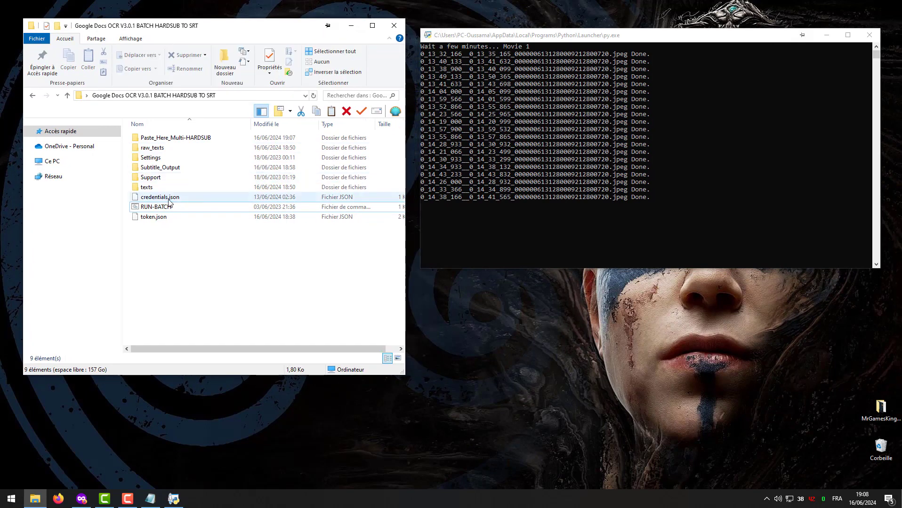
{"action": "left_click", "coordinate": [171, 170]}
{"action": "double_click", "coordinate": [171, 171]}
{"action": "left_click_drag", "start_coordinate": [605, 36], "coordinate": [596, 28]}
{"action": "left_click_drag", "start_coordinate": [864, 262], "coordinate": [870, 368]}
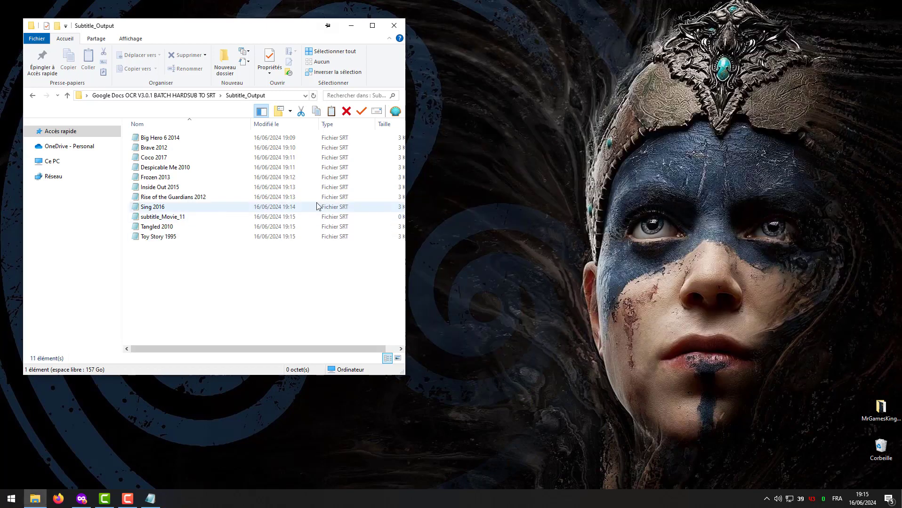
Open the Big Hero 6 2014 SRT file from Subtitle_Output, check its timings and recognized text, and close it.
{"action": "left_click_drag", "start_coordinate": [208, 33], "coordinate": [383, 42]}
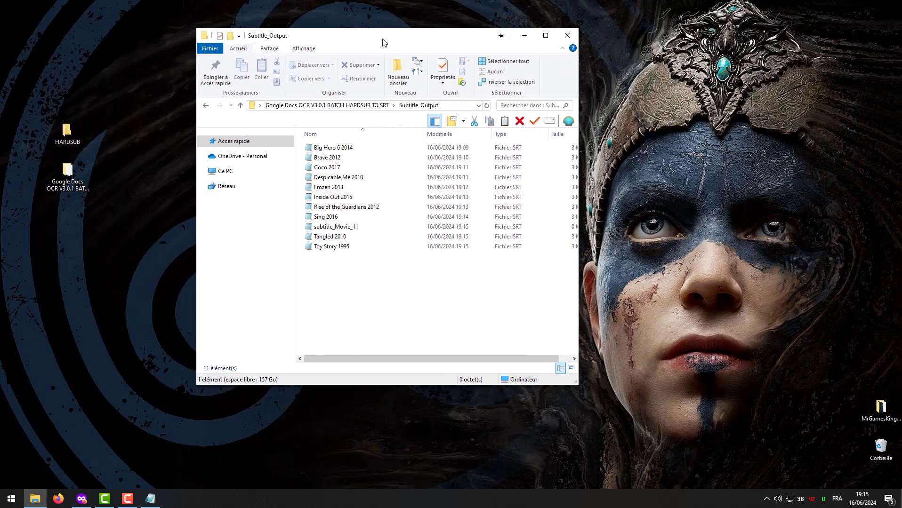
{"action": "double_click", "coordinate": [329, 146]}
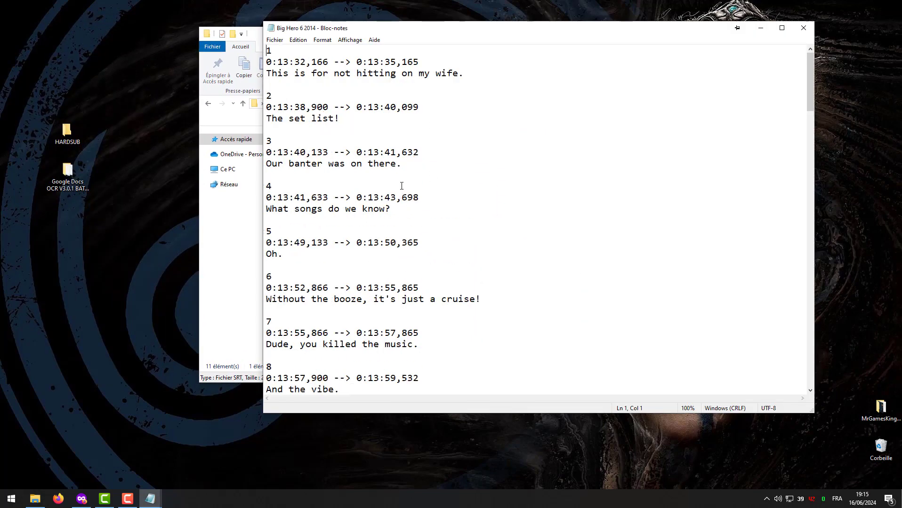
{"action": "scroll", "coordinate": [454, 189], "scroll_direction": "down", "scroll_amount": 2}
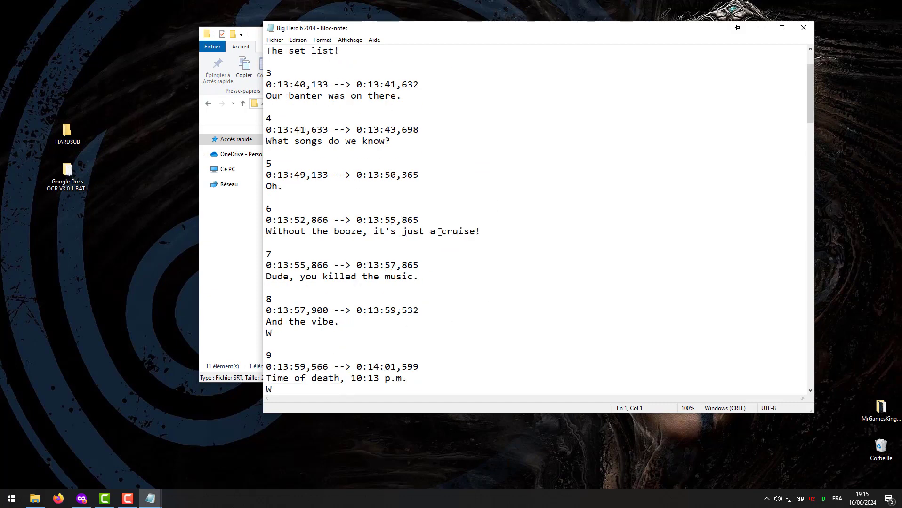
{"action": "left_click_drag", "start_coordinate": [588, 42], "coordinate": [546, 50]}
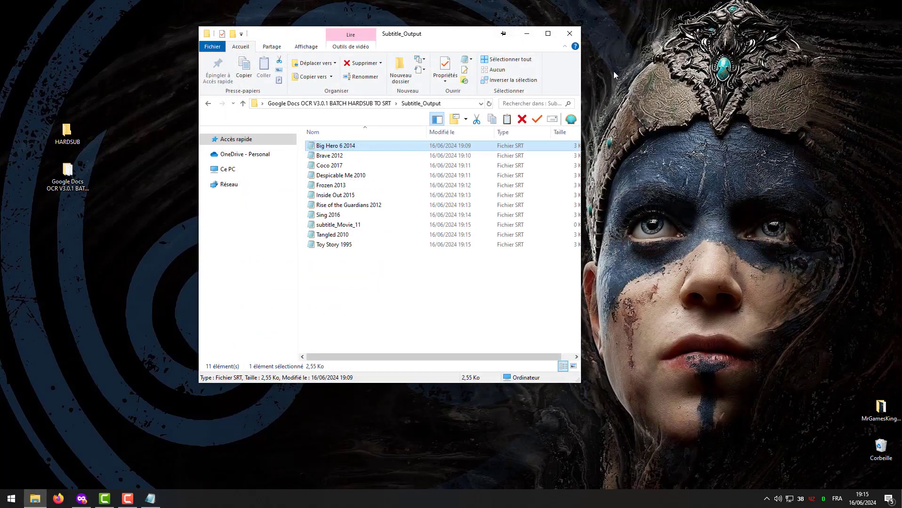